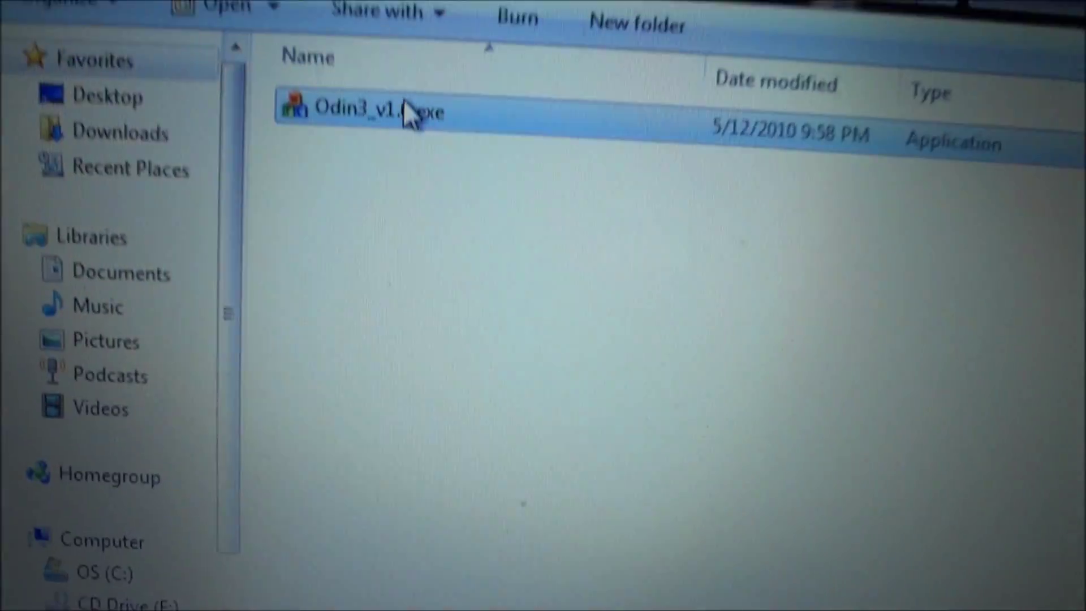
- Launch Odin3_v1.0.exe and wait until it detects the phone on COM5
double_click(382, 109)
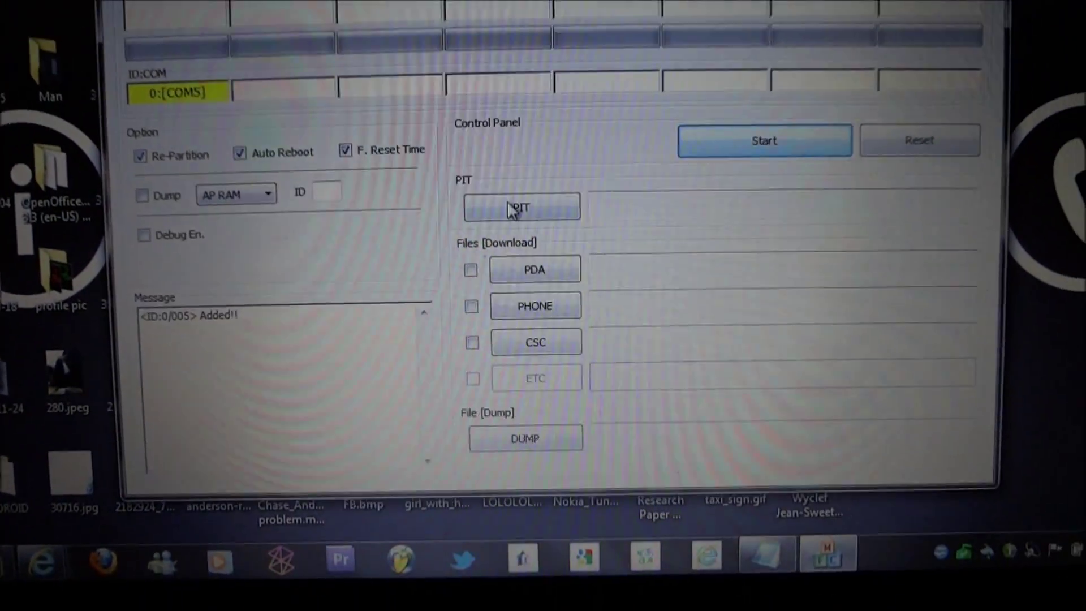
- Load s1_odin_20100512.pit as the PIT file and T959UVJFD.tar as the PDA file
left_click(517, 206)
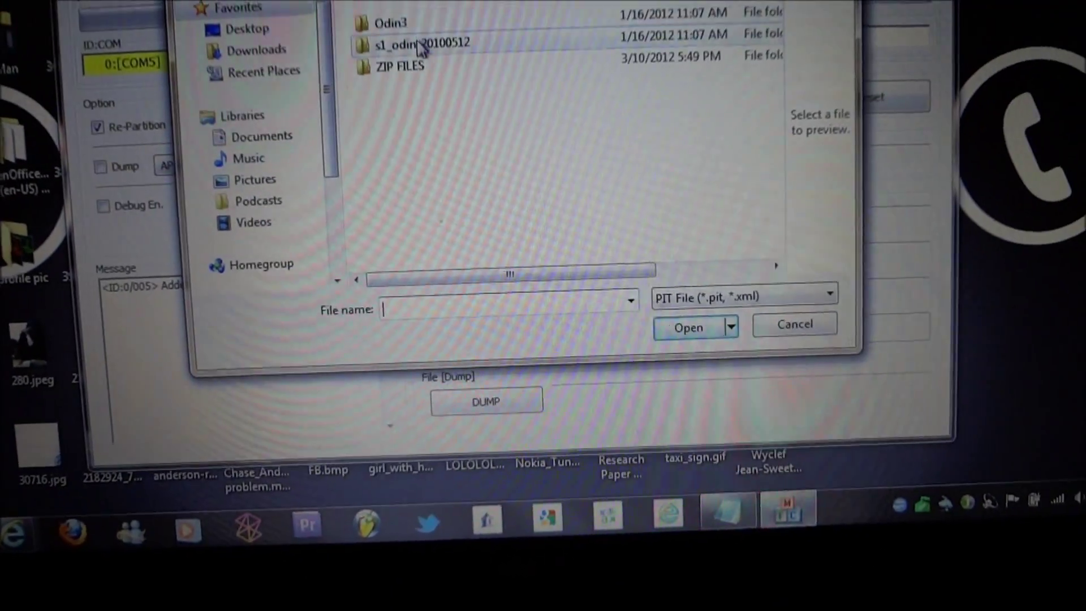
double_click(420, 47)
left_click(510, 51)
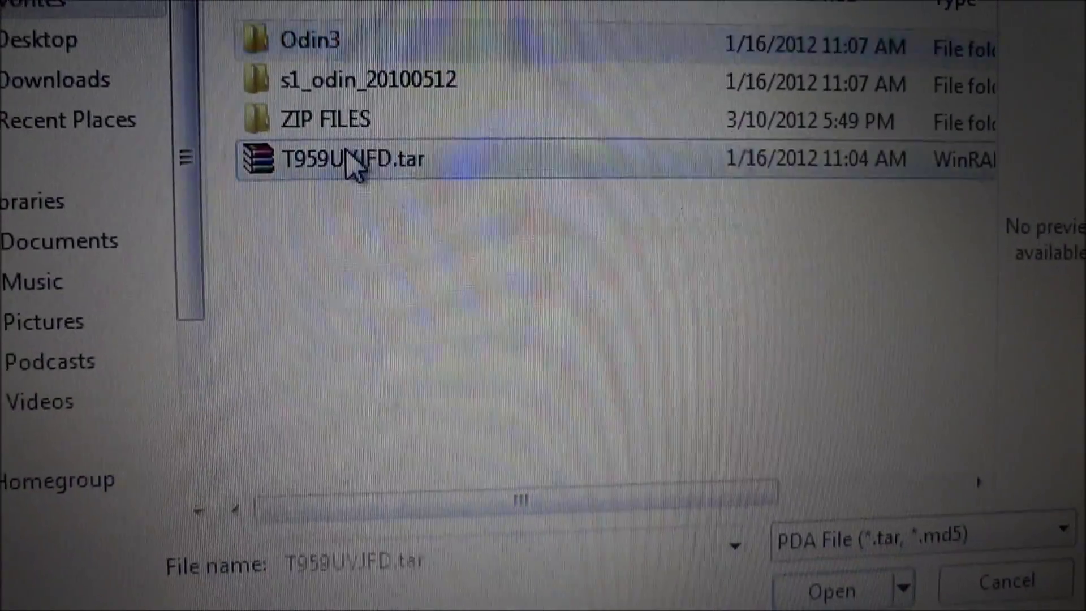
left_click(355, 162)
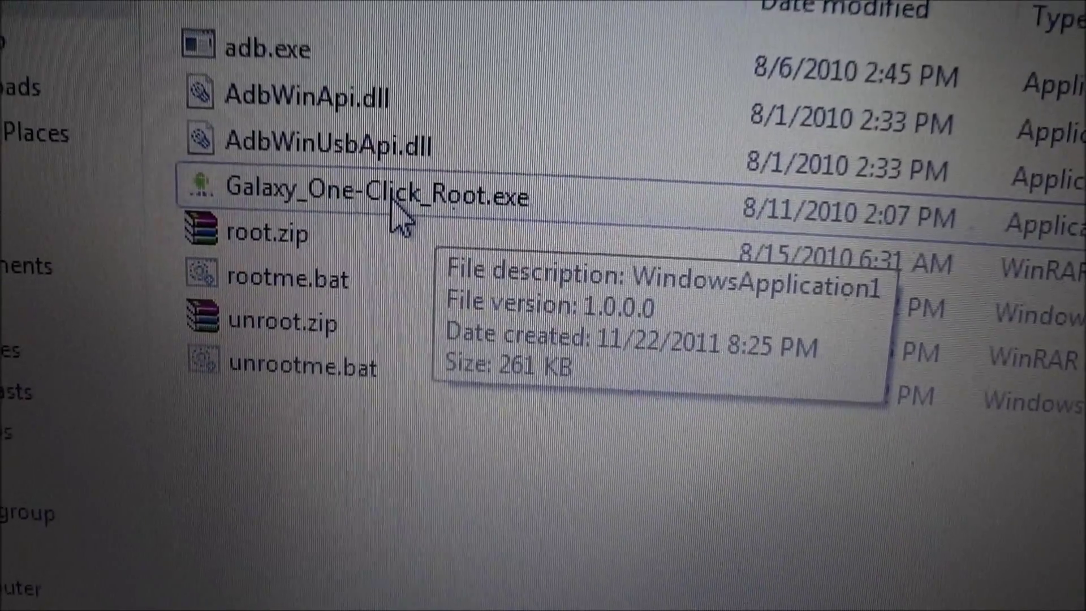
- Launch Galaxy_One-Click_Root.exe and move its window into view
double_click(410, 216)
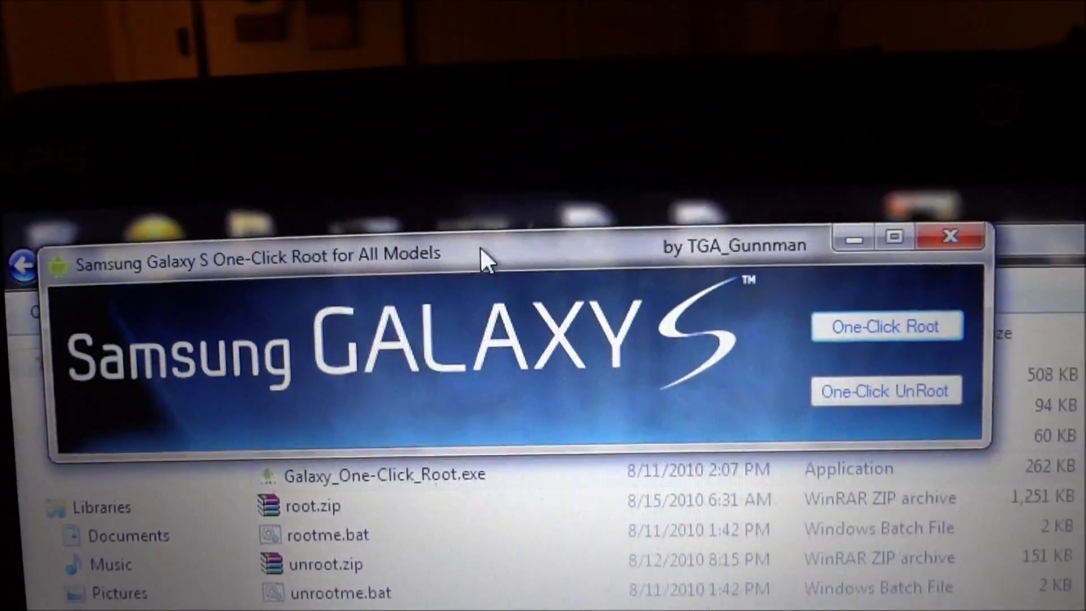
left_click_drag(509, 259, 475, 339)
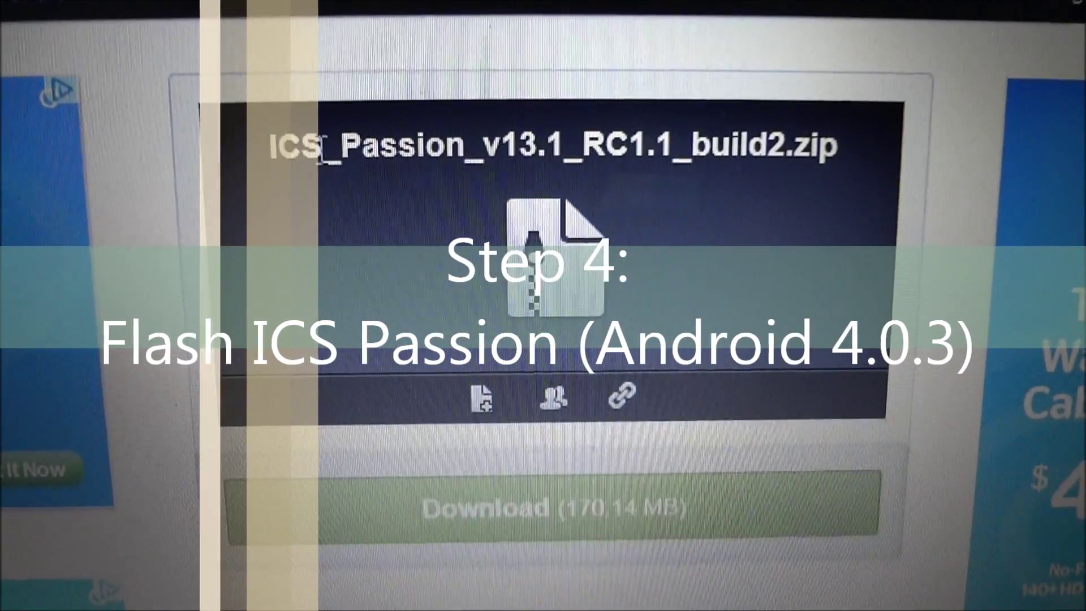
- Download ICS_Passion_v13.1_RC1.1_build2.zip from the MediaFire page
left_click_drag(280, 146, 785, 146)
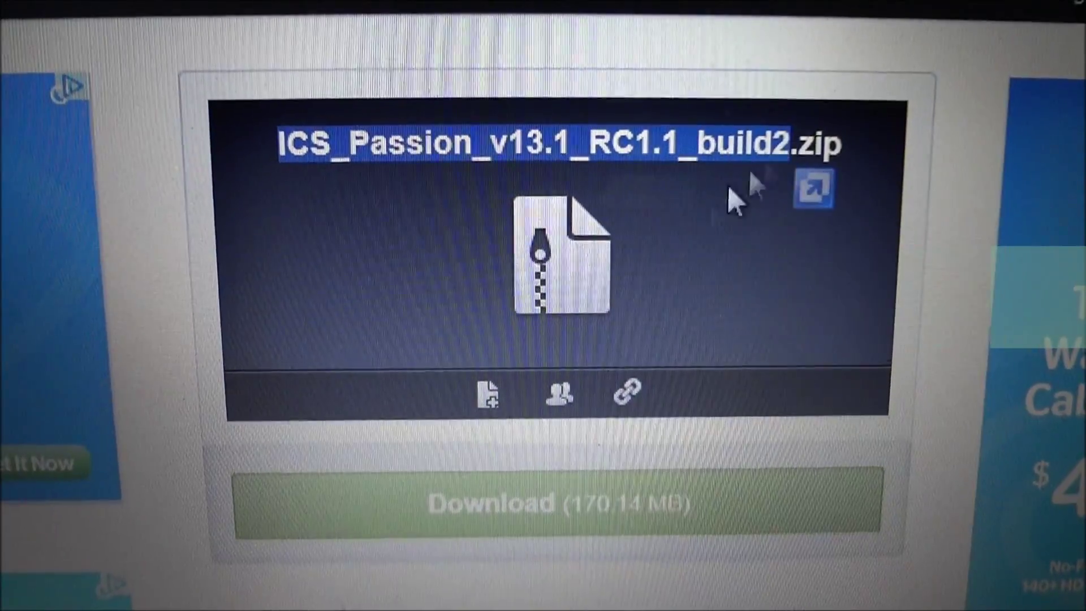
left_click(645, 280)
scroll(559, 382, "down", 3)
left_click(566, 365)
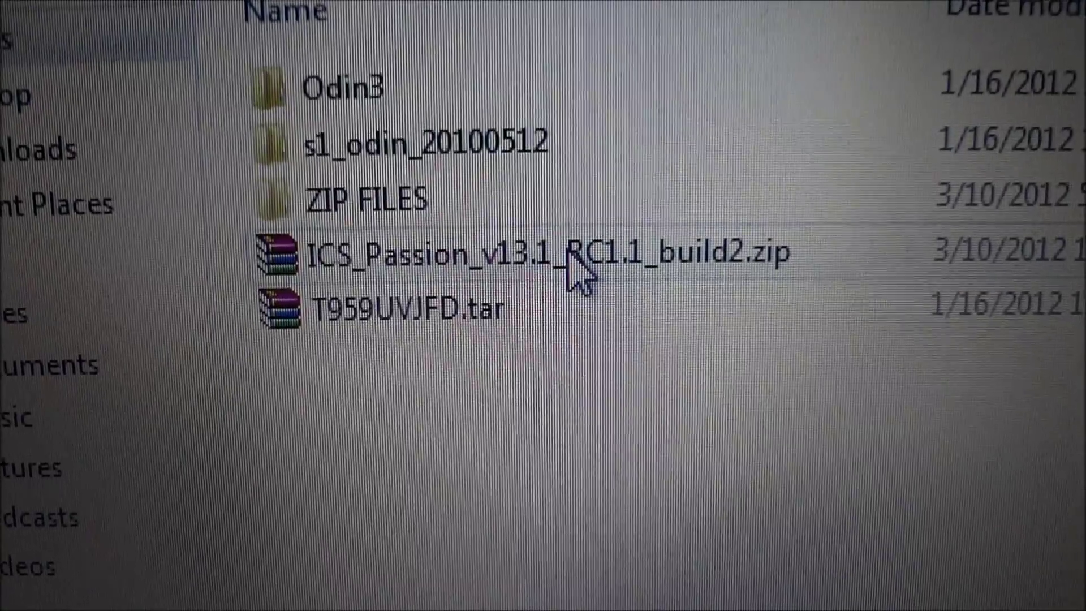
- Copy the ICS Passion zip, then paste it into the phone's Removable Disk (G:)
right_click(576, 270)
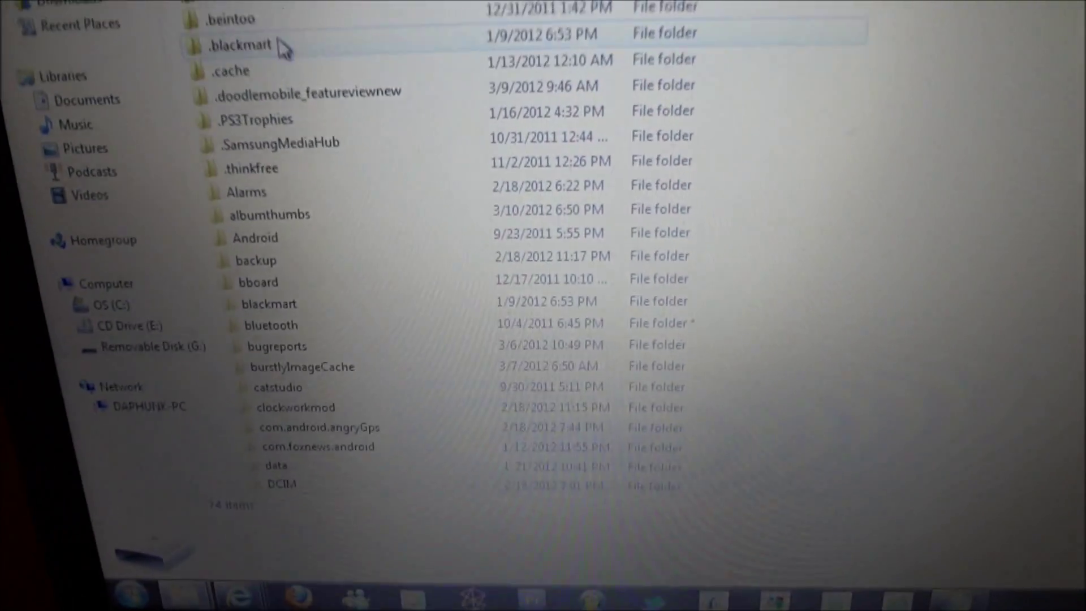
right_click(843, 246)
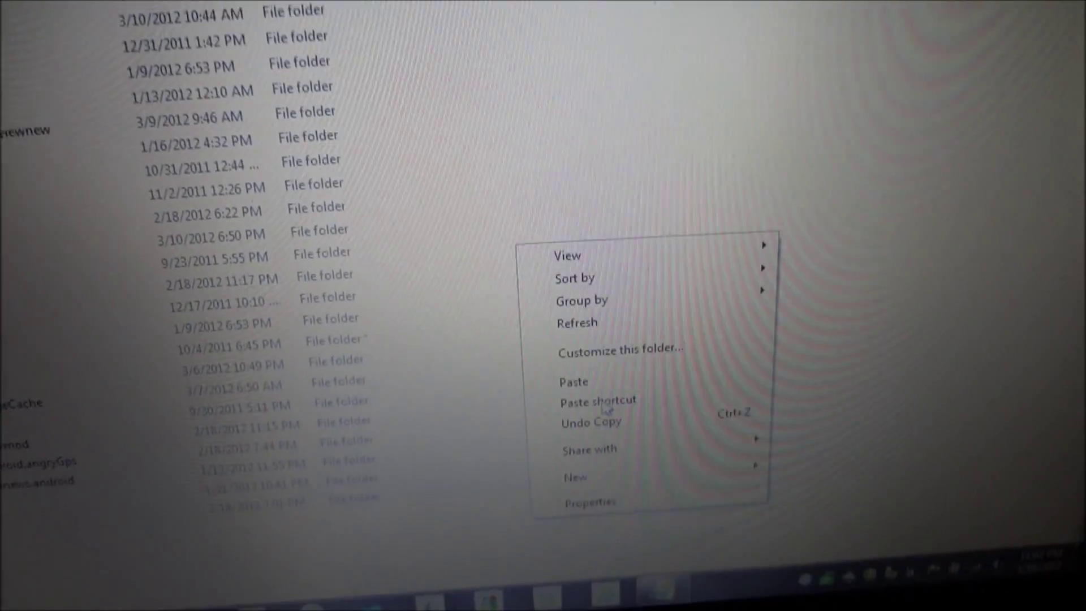